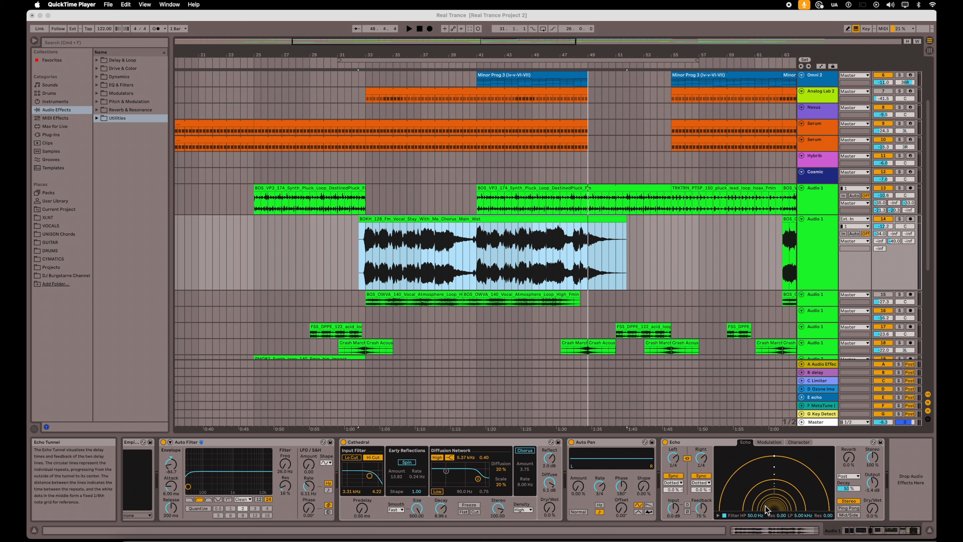
# Step: Inspect the vocal track's MIDI mappings for Auto Filter Frequency, Cathedral Dry/Wet, Auto Pan Amount and Echo Dry/Wet, and leave MIDI mapping mode
pyautogui.click(541, 19)
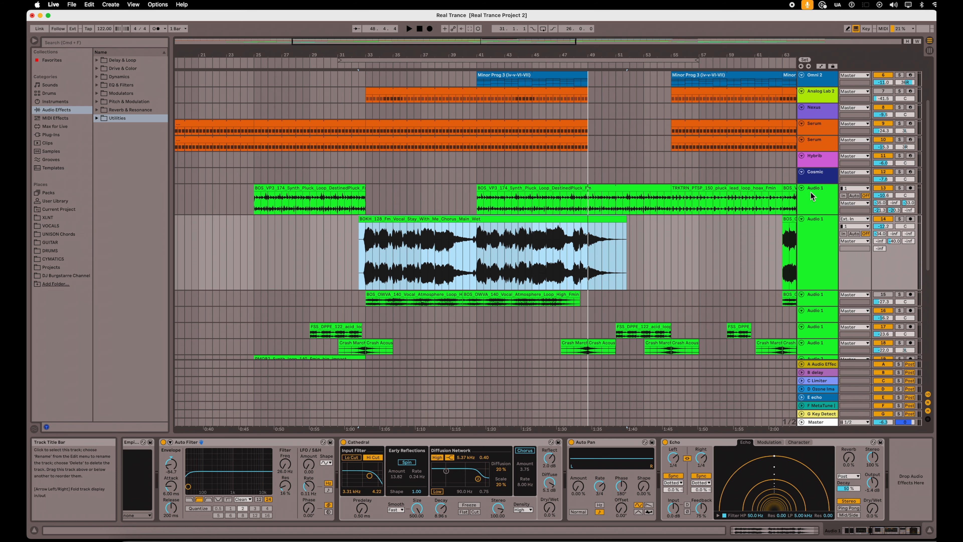
pyautogui.click(884, 30)
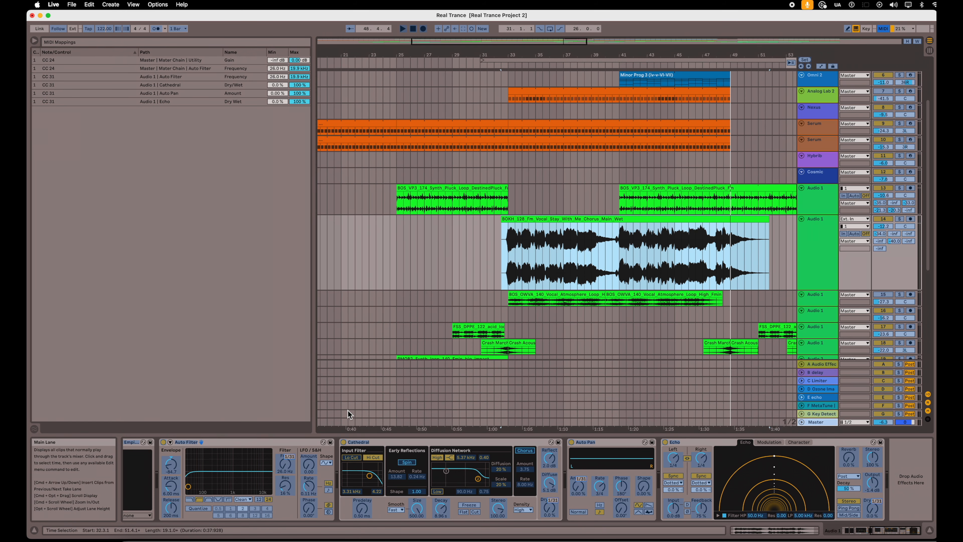
pyautogui.click(287, 465)
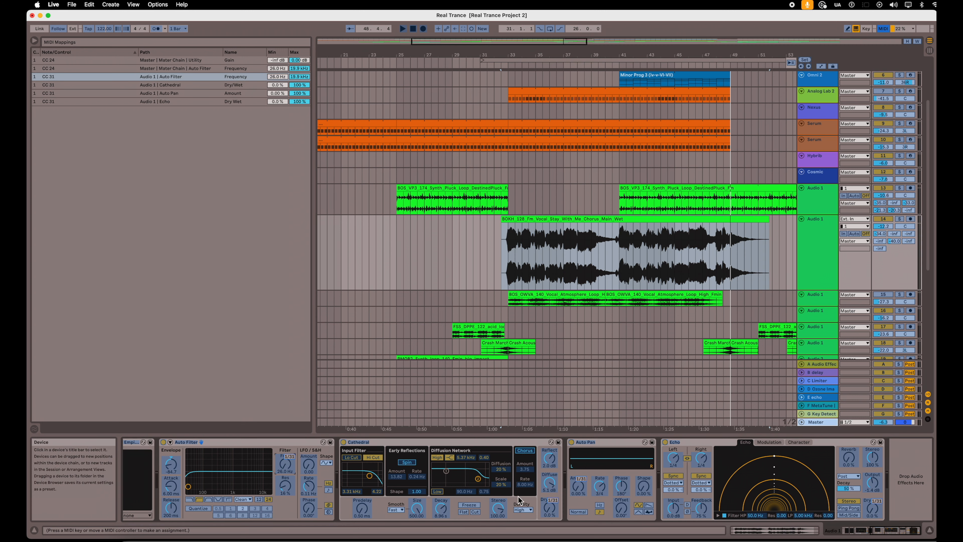
pyautogui.click(548, 507)
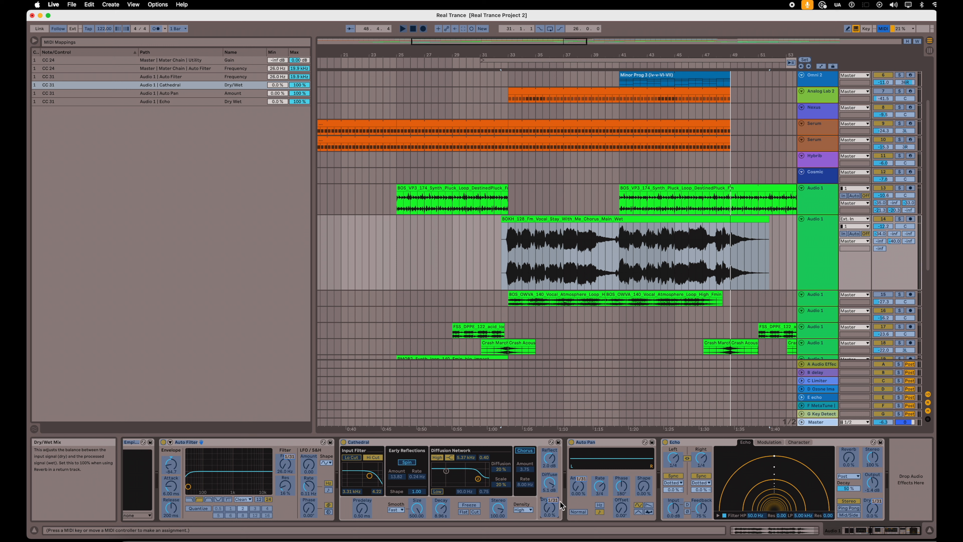
pyautogui.click(579, 490)
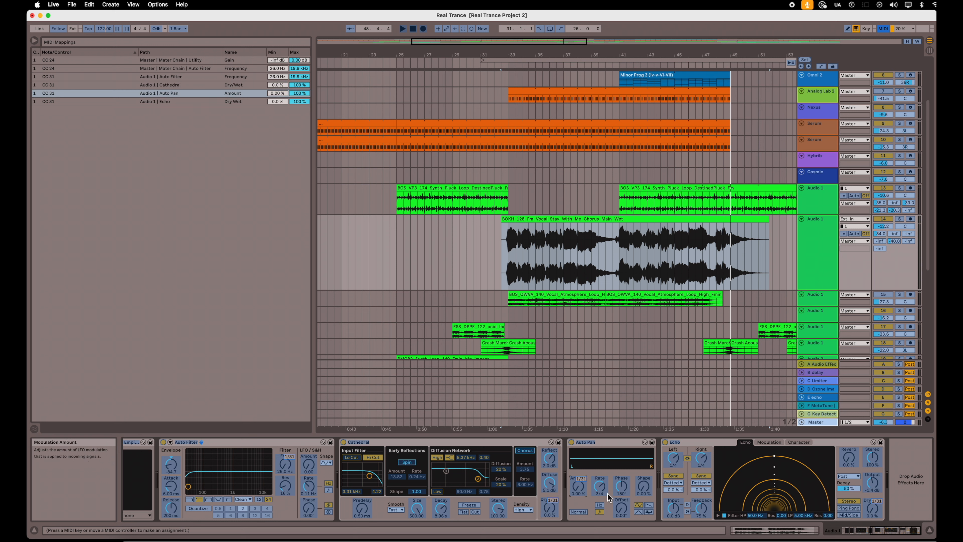
pyautogui.click(872, 509)
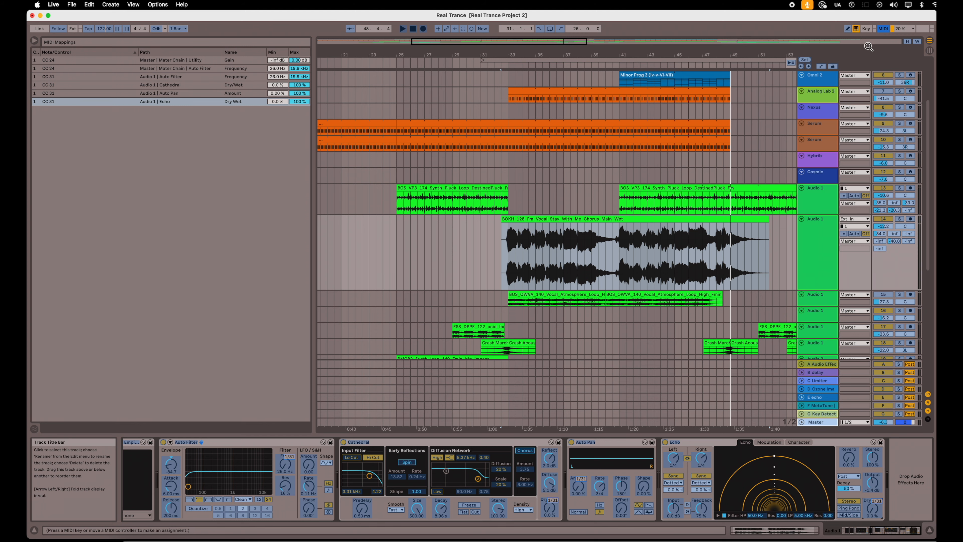
pyautogui.click(883, 28)
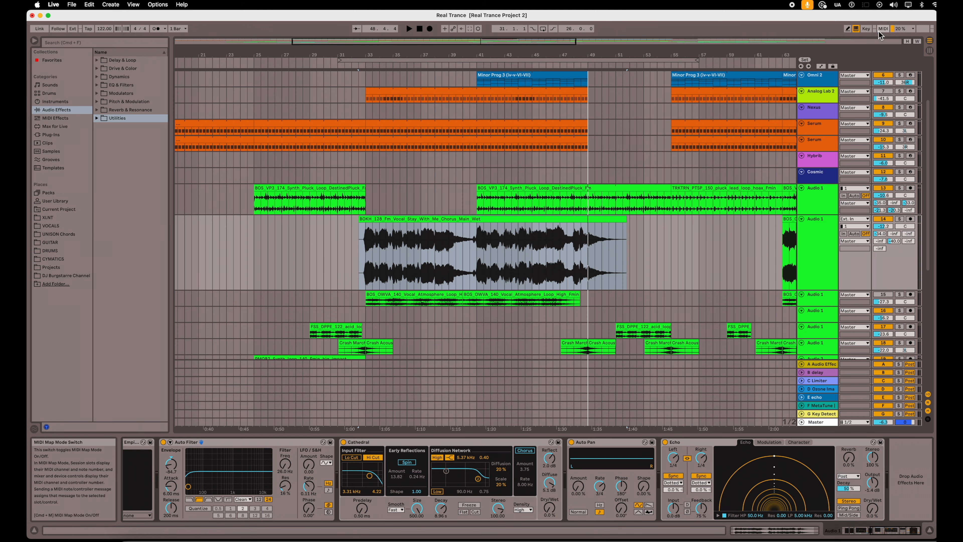
# Step: Audition the Stay With Me vocal clip from its start, solo its track during playback, and unsolo it after stopping
pyautogui.click(449, 220)
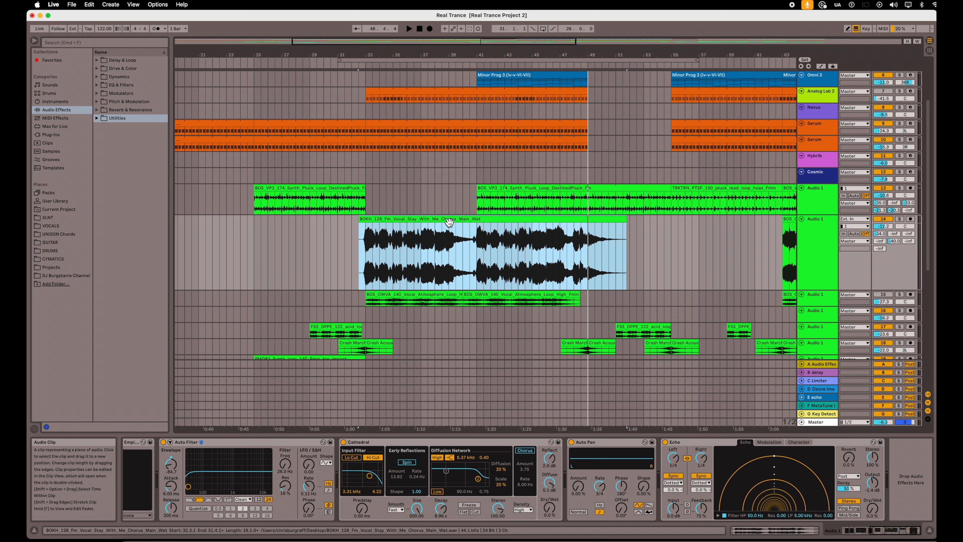
pyautogui.press('space')
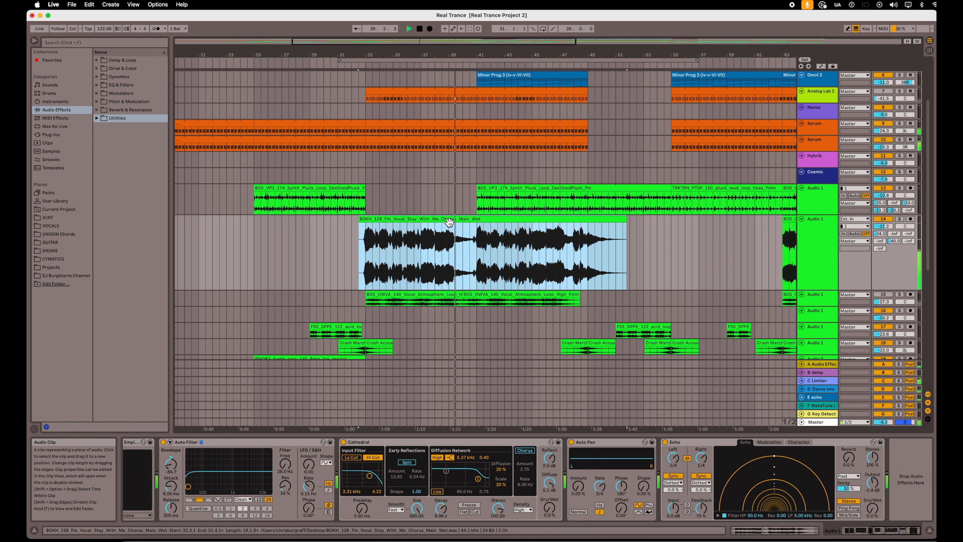
pyautogui.click(900, 219)
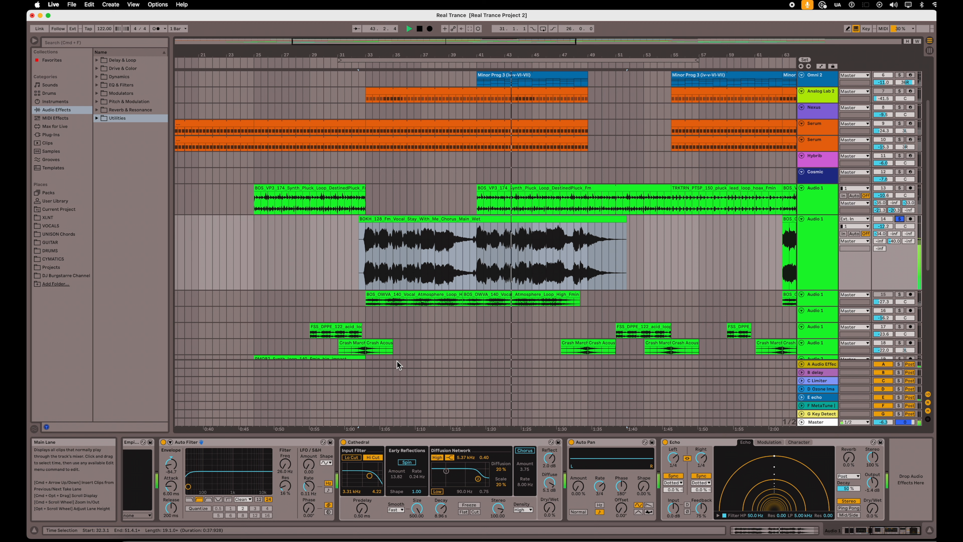
pyautogui.press('space')
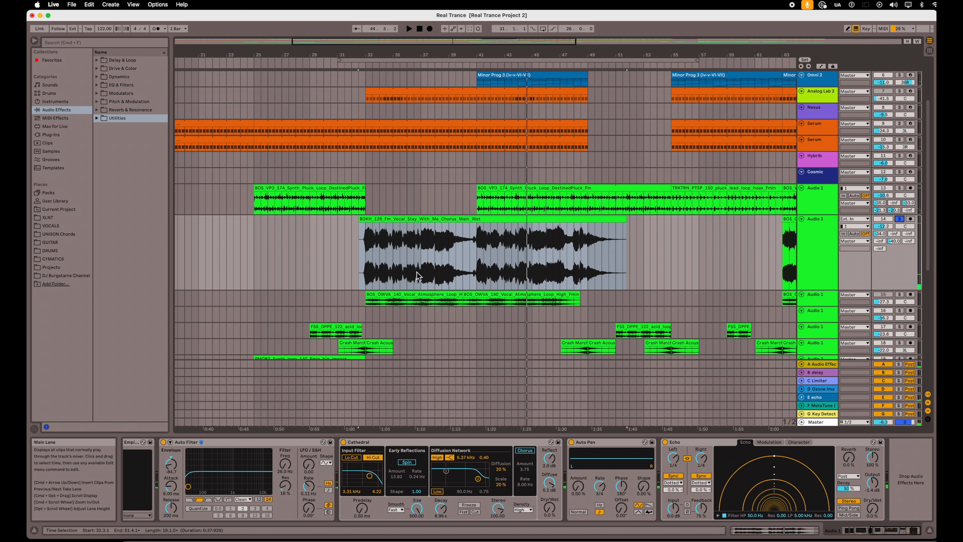
pyautogui.click(389, 223)
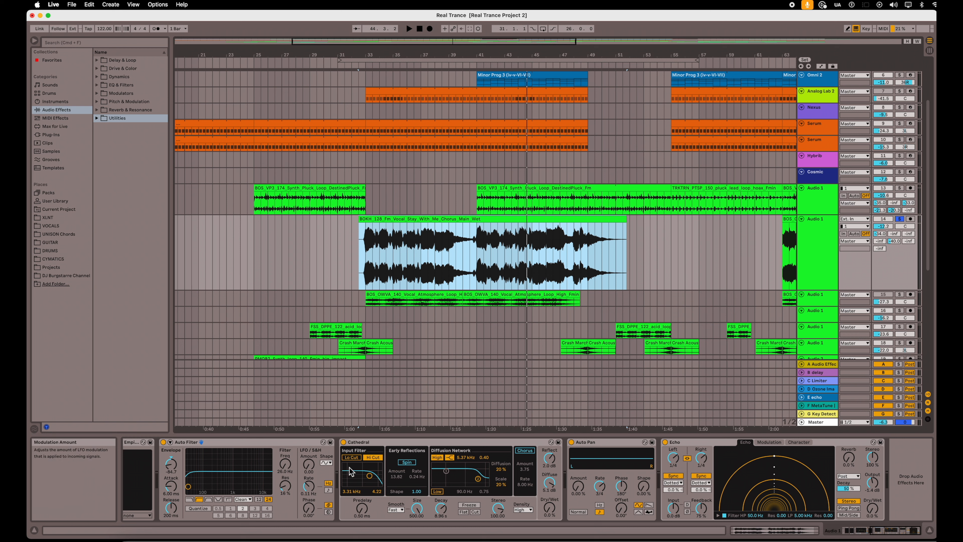
pyautogui.click(401, 246)
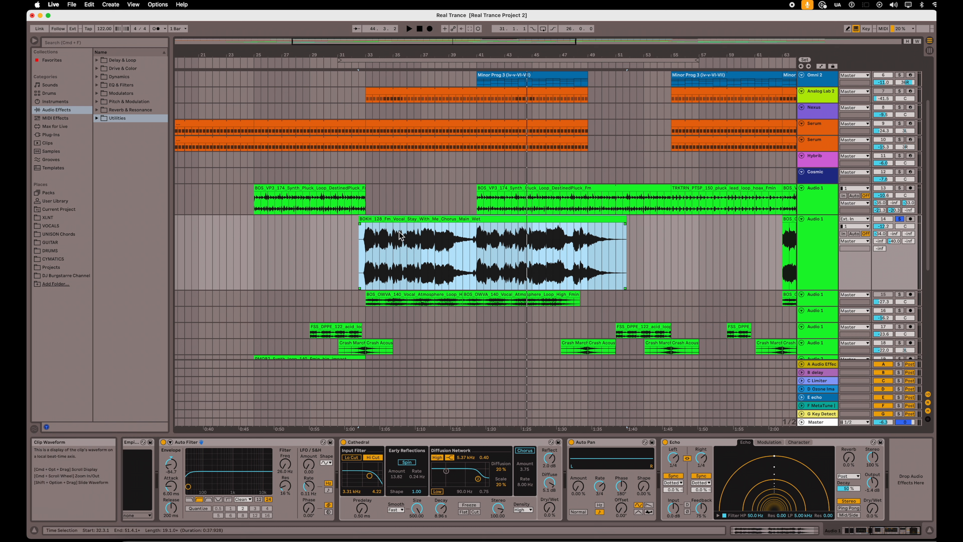
pyautogui.click(899, 219)
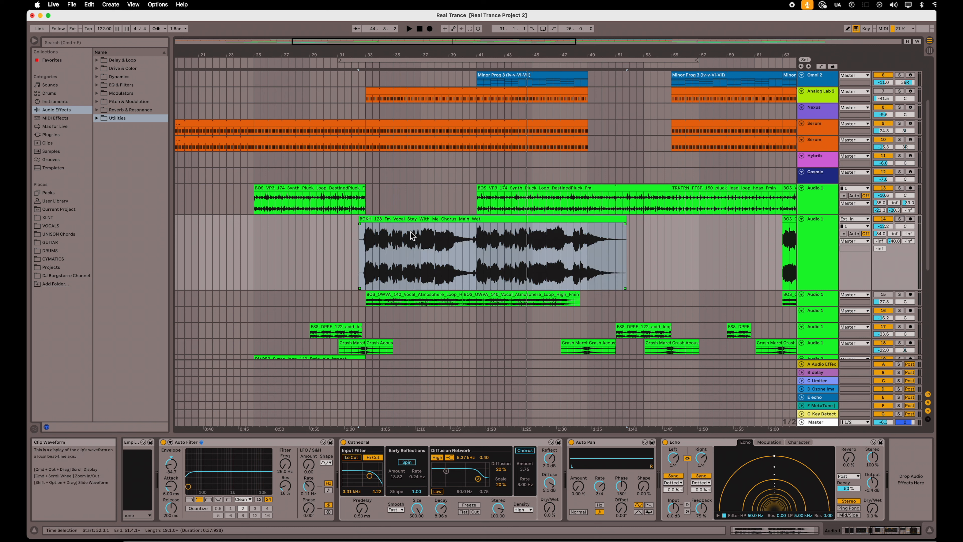
# Step: Record automation of the mapped effects over the Stay With Me vocal clip, and return the playhead to the start of the song
pyautogui.click(403, 223)
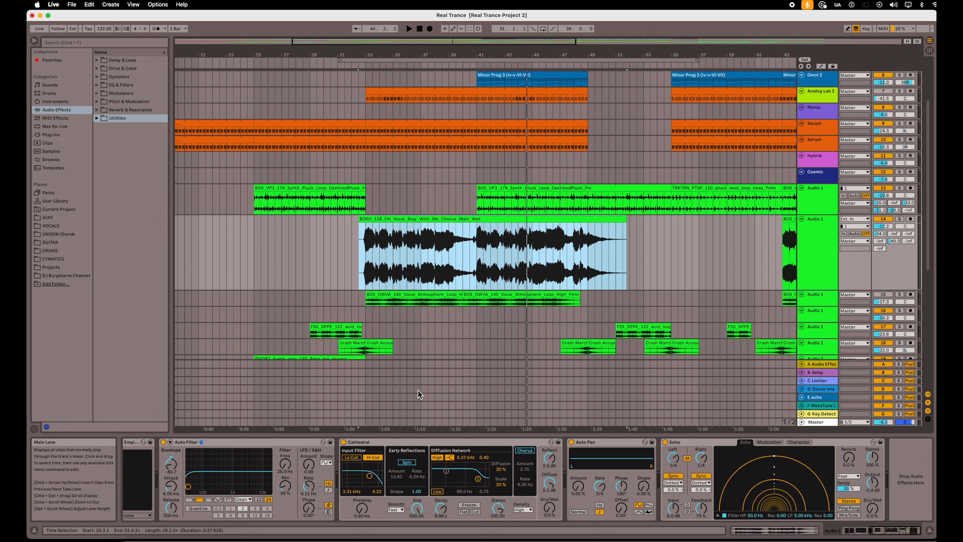
pyautogui.press('space')
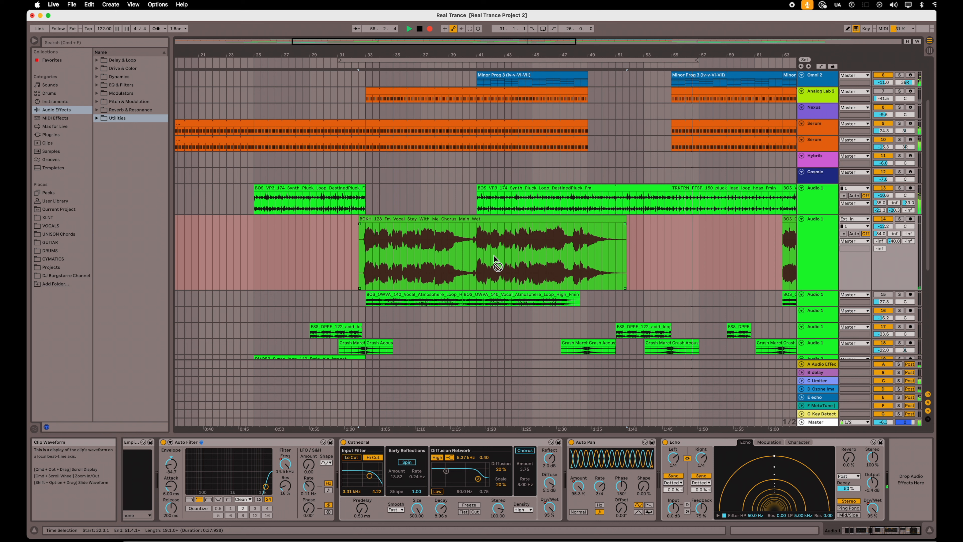
pyautogui.press('space')
pyautogui.click(494, 259)
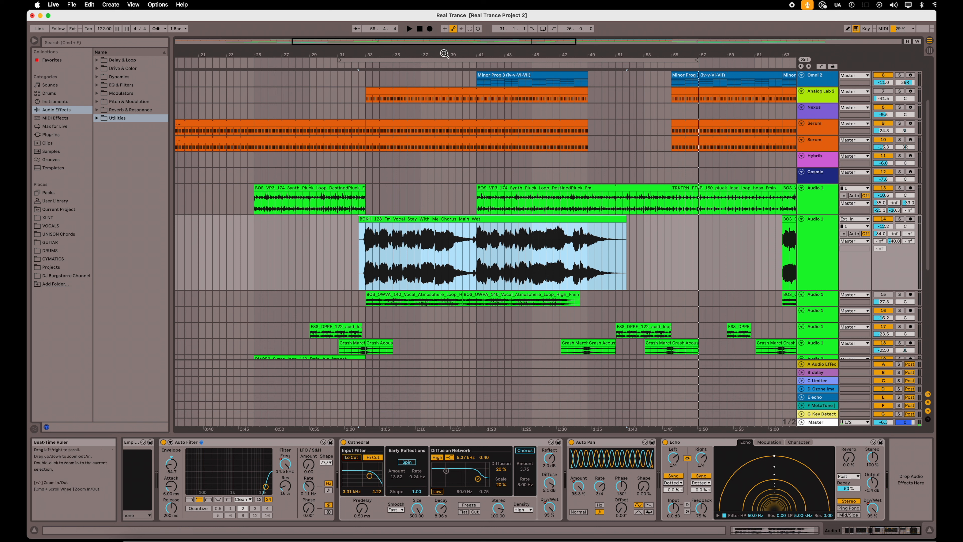
pyautogui.doubleClick(419, 30)
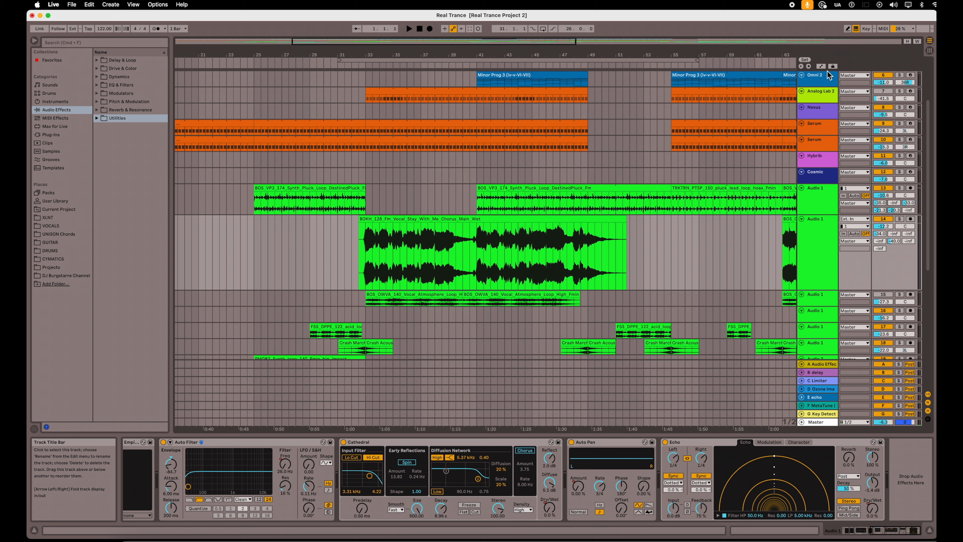
# Step: Show the automation lanes, play through the vocal clip's Auto Filter Frequency curve, and hide the lanes again
pyautogui.click(820, 66)
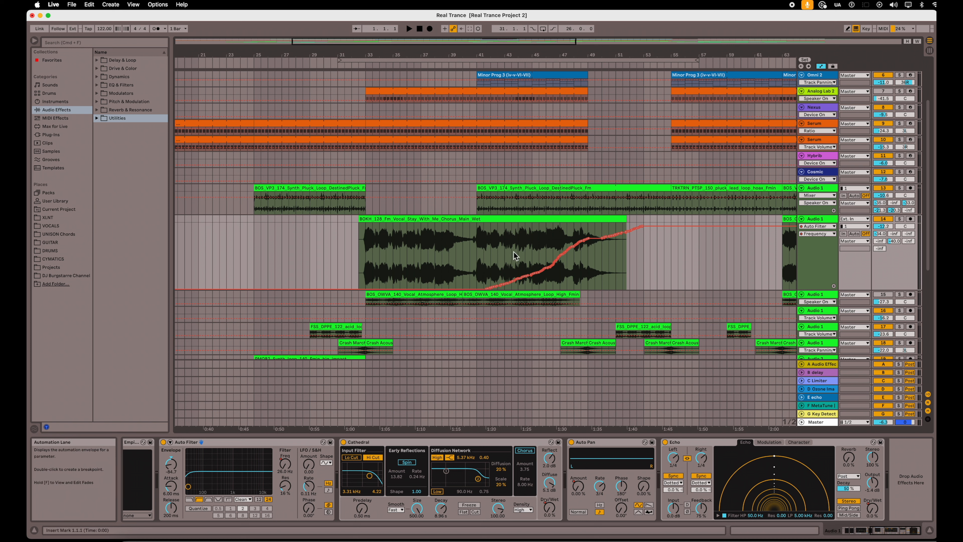
pyautogui.click(482, 229)
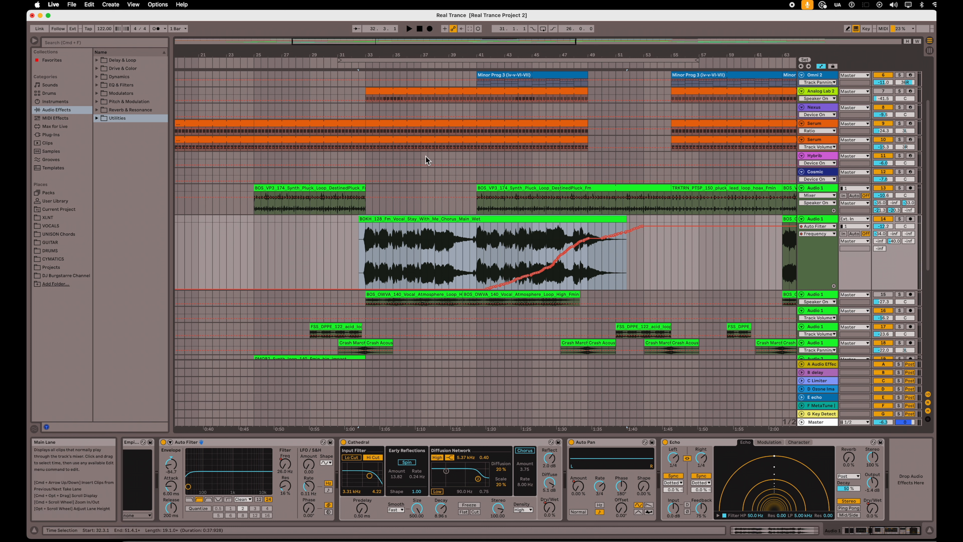
pyautogui.click(409, 29)
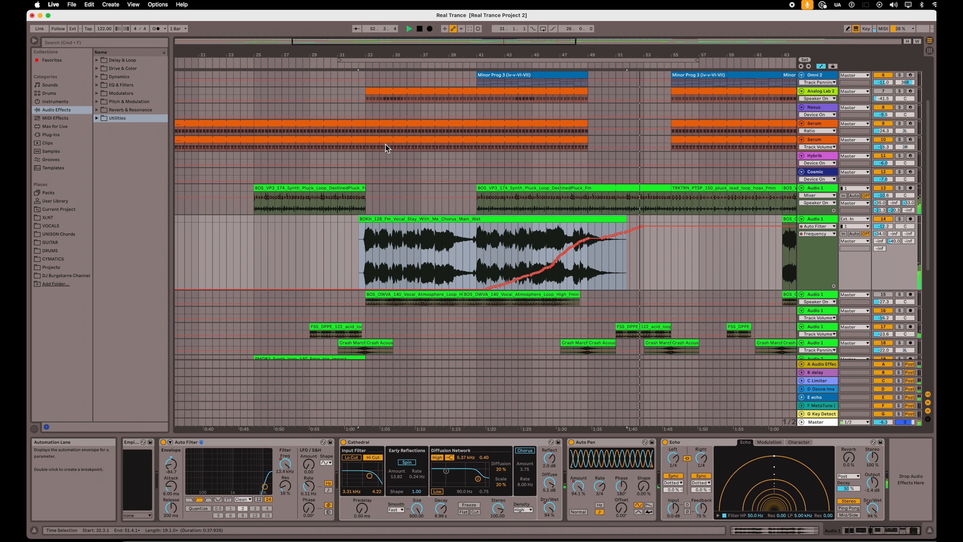
pyautogui.click(419, 29)
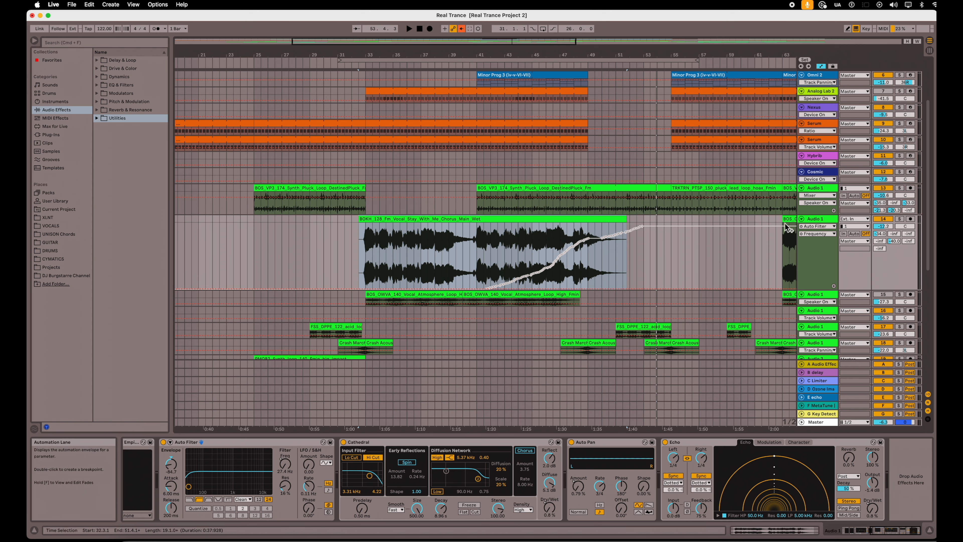
pyautogui.click(821, 66)
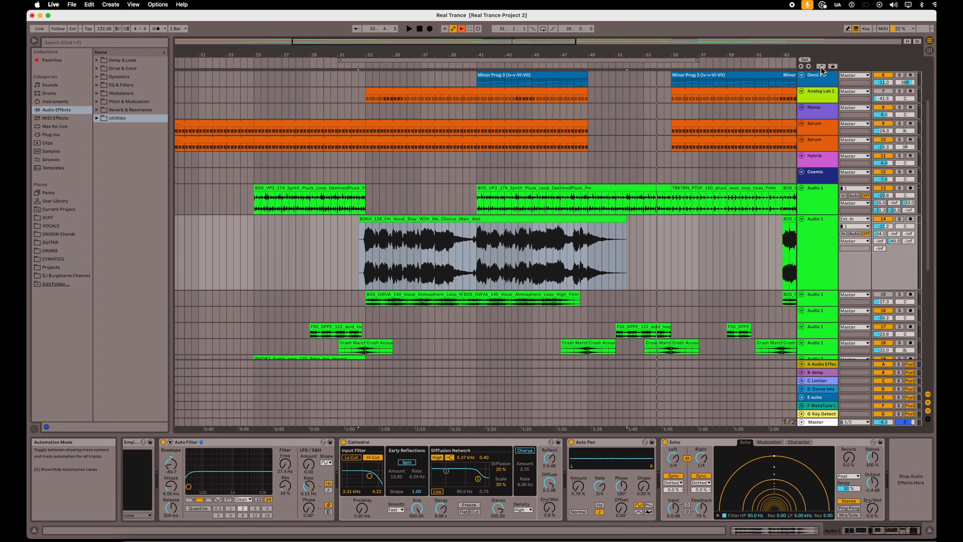
# Step: Inspect the Master track's MIDI mappings for Utility Gain and Auto Filter Frequency in Session View, and leave MIDI mapping mode
pyautogui.press('Tab')
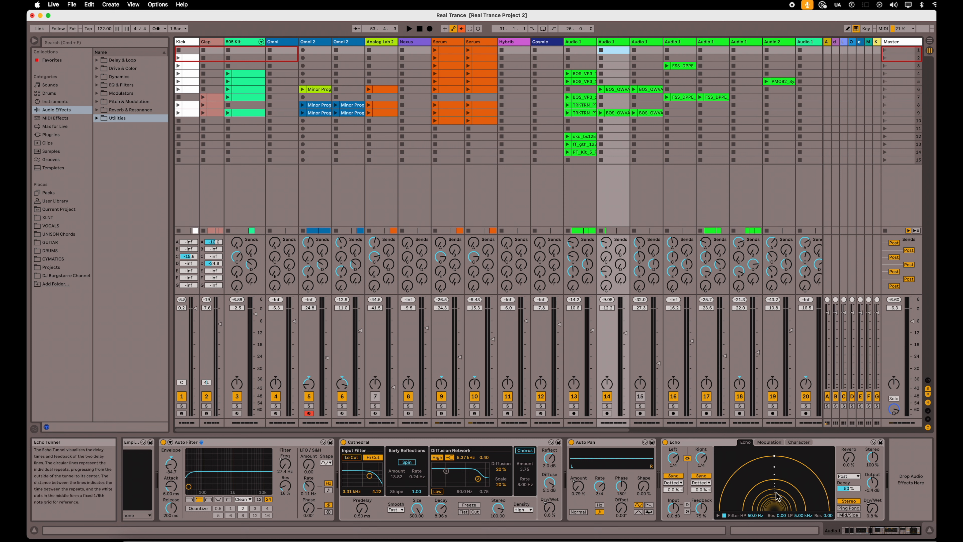
pyautogui.click(892, 42)
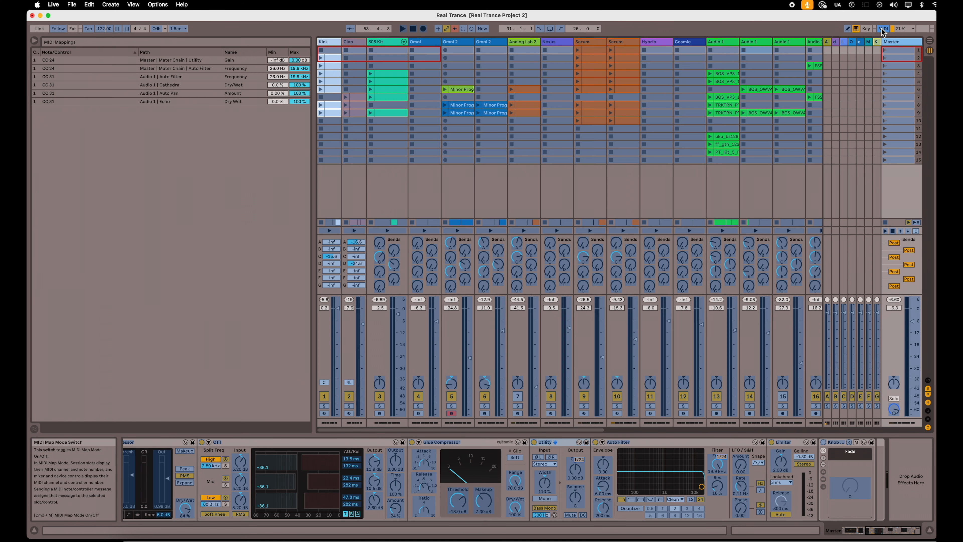
pyautogui.click(882, 29)
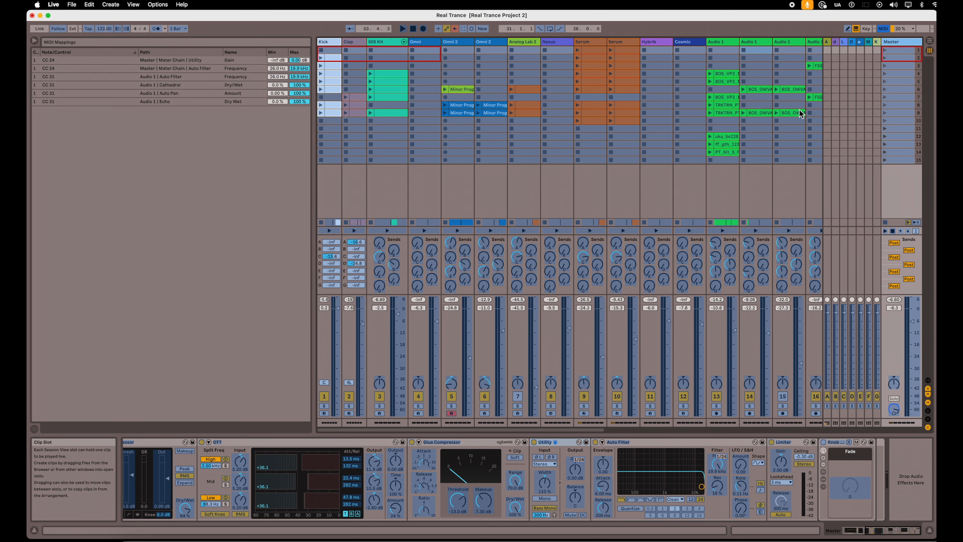
pyautogui.click(882, 29)
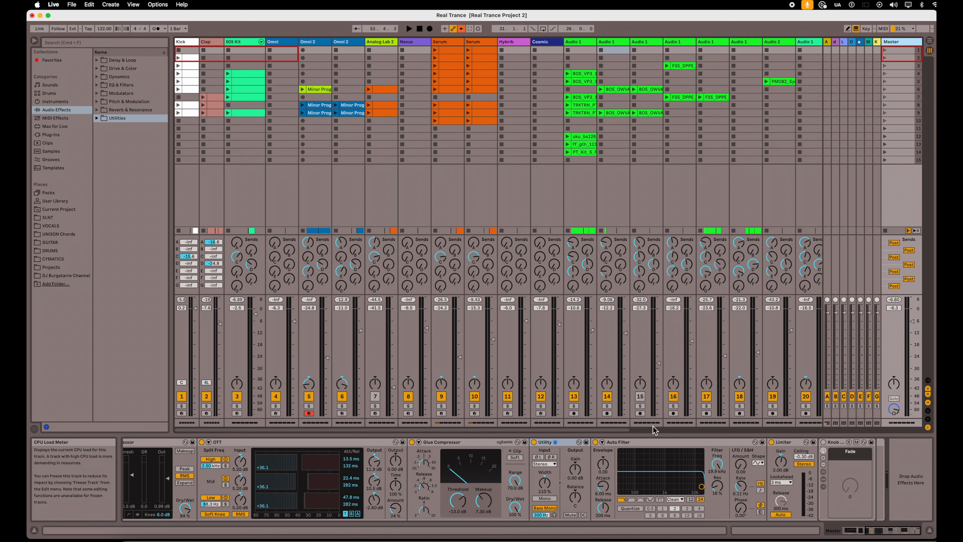
# Step: Play the arrangement from the crash clip at bar 47 while lowering the Master track's mapped Utility Gain and Auto Filter Frequency
pyautogui.press('Tab')
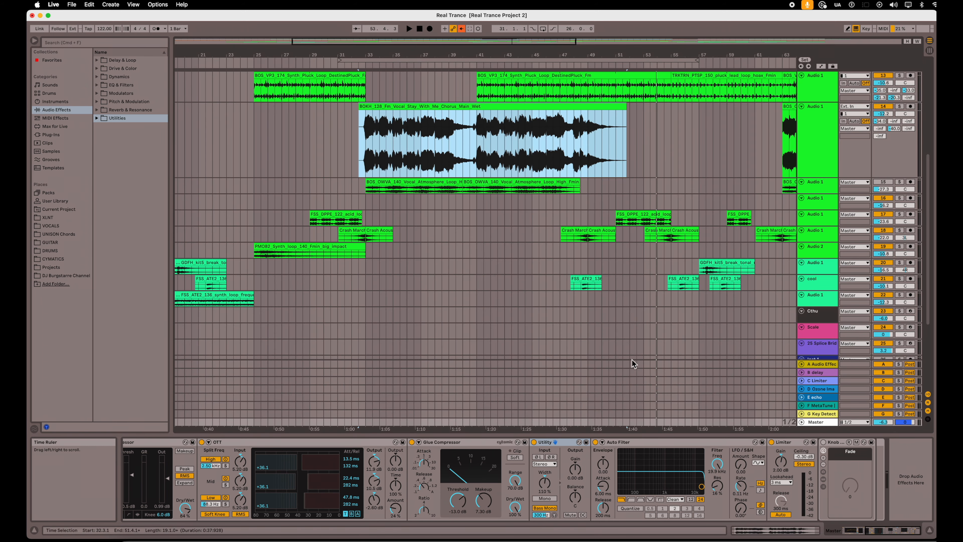
pyautogui.scroll(2, 635, 373)
pyautogui.hscroll(3, 613, 322)
pyautogui.hscroll(3, 612, 322)
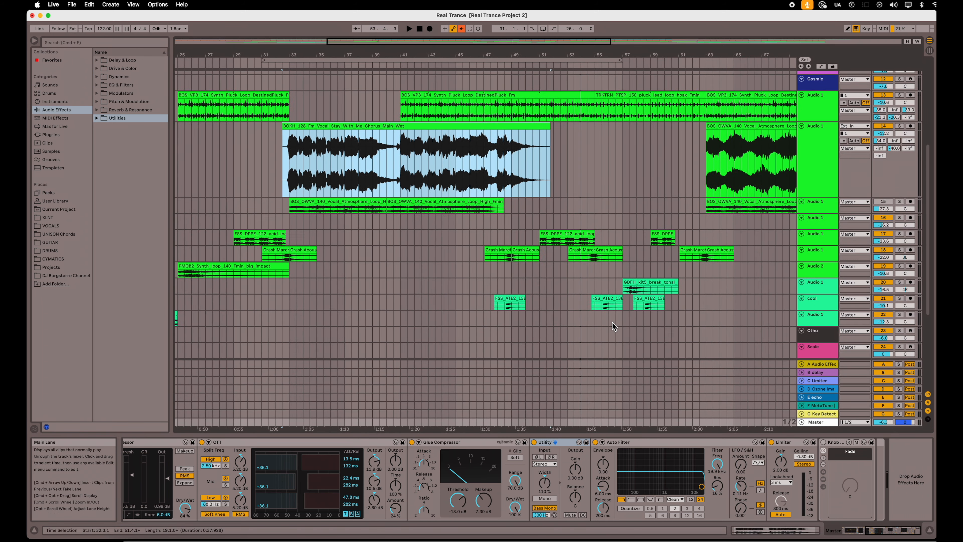
pyautogui.scroll(2, 614, 326)
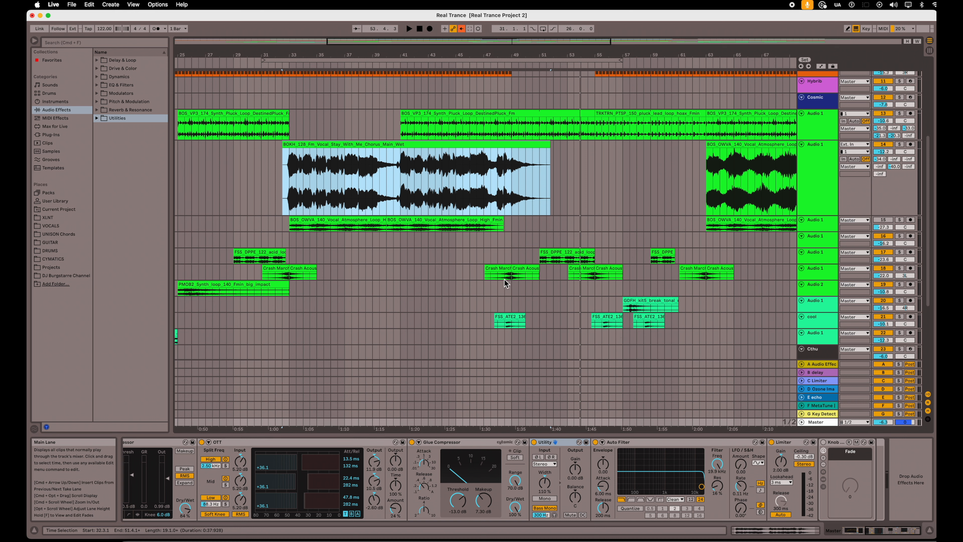
pyautogui.click(503, 271)
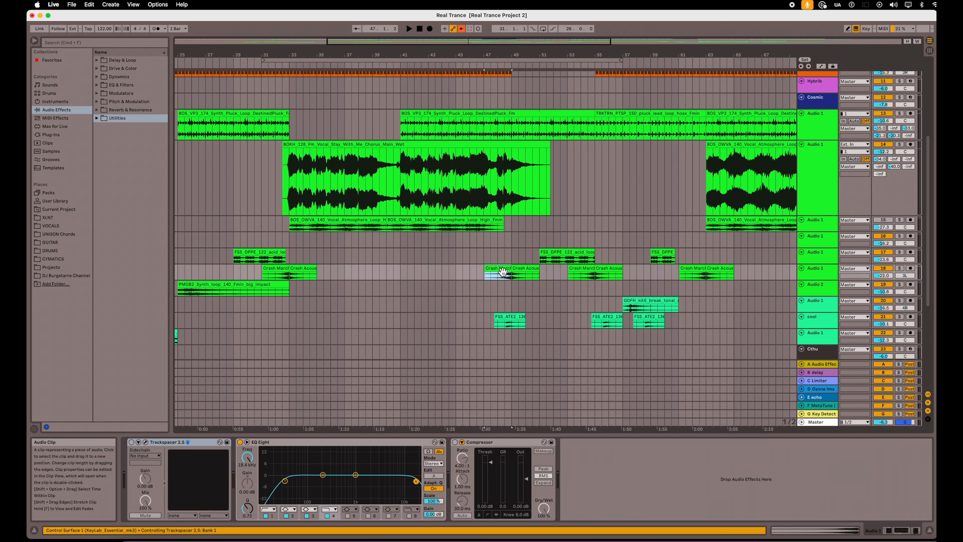
pyautogui.click(824, 422)
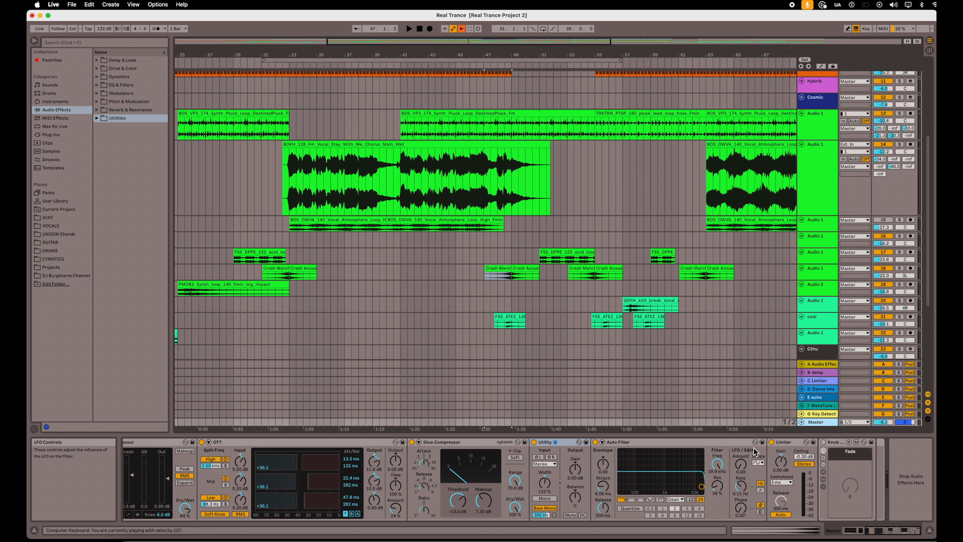
pyautogui.press('space')
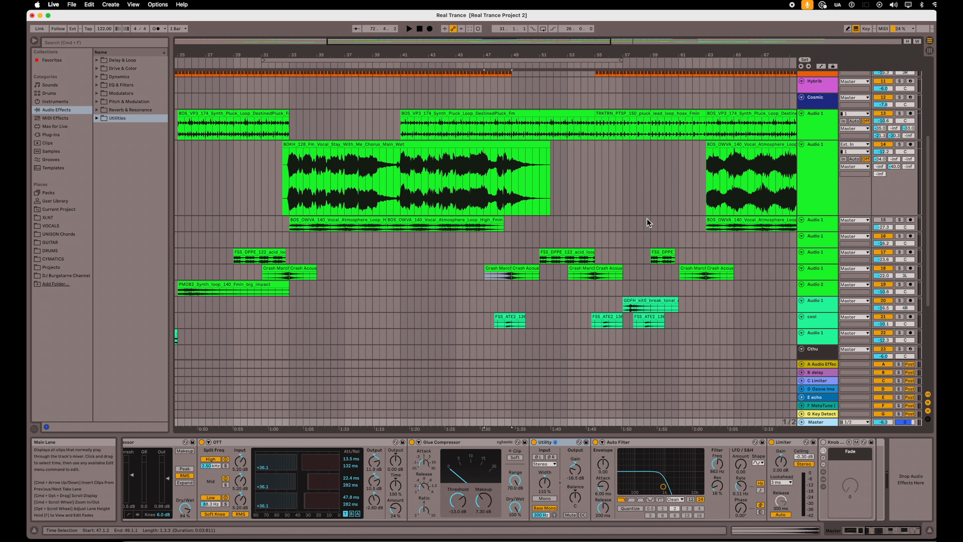
# Step: Briefly recheck the MIDI mapping list from Arrangement View and leave mapping mode
pyautogui.click(883, 28)
pyautogui.click(879, 29)
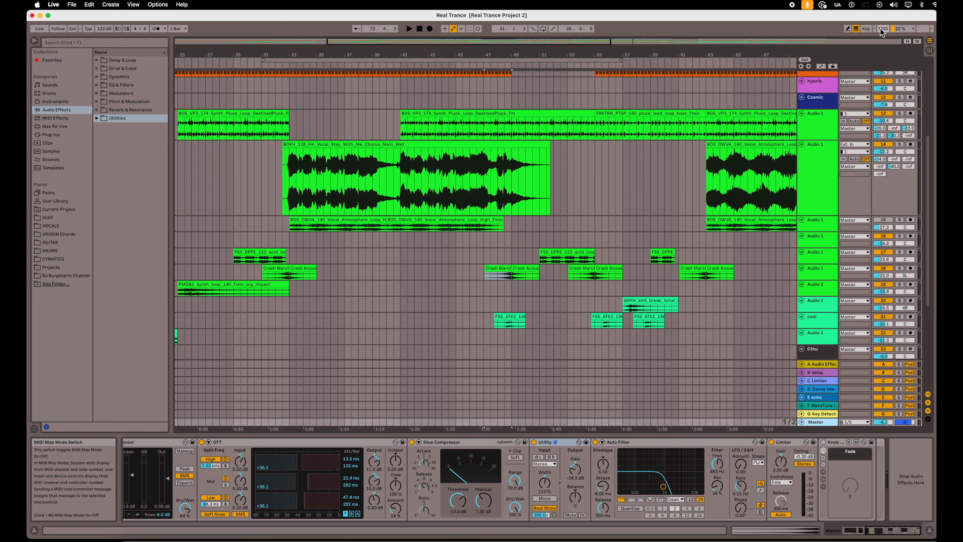